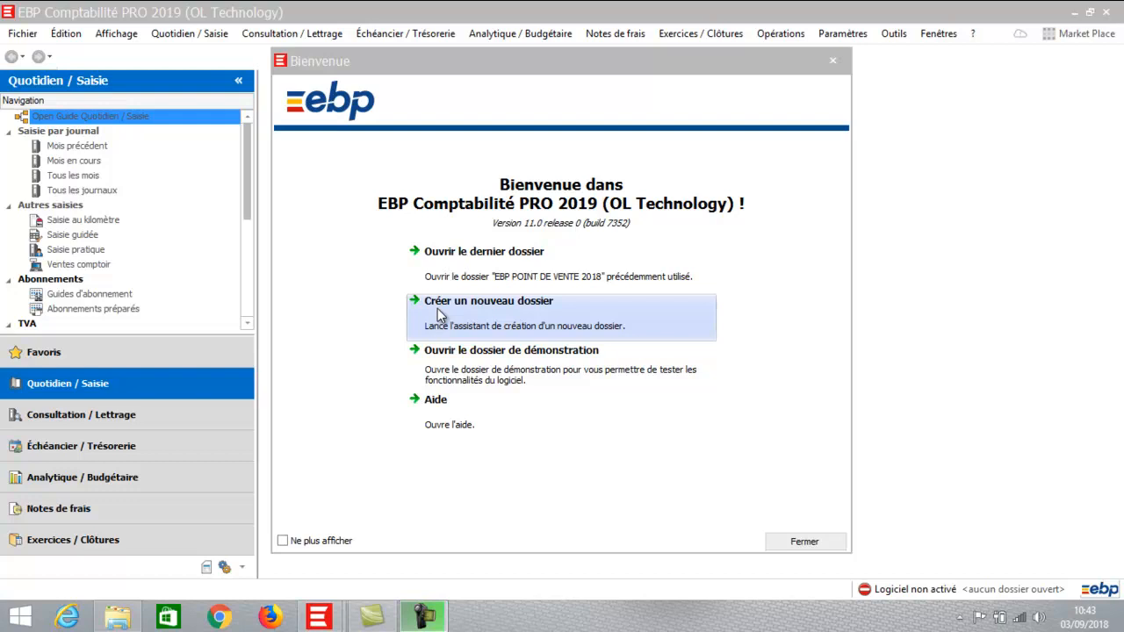
- Start the new-folder wizard and move past its welcome page
{"action": "left_click", "coordinate": [439, 314]}
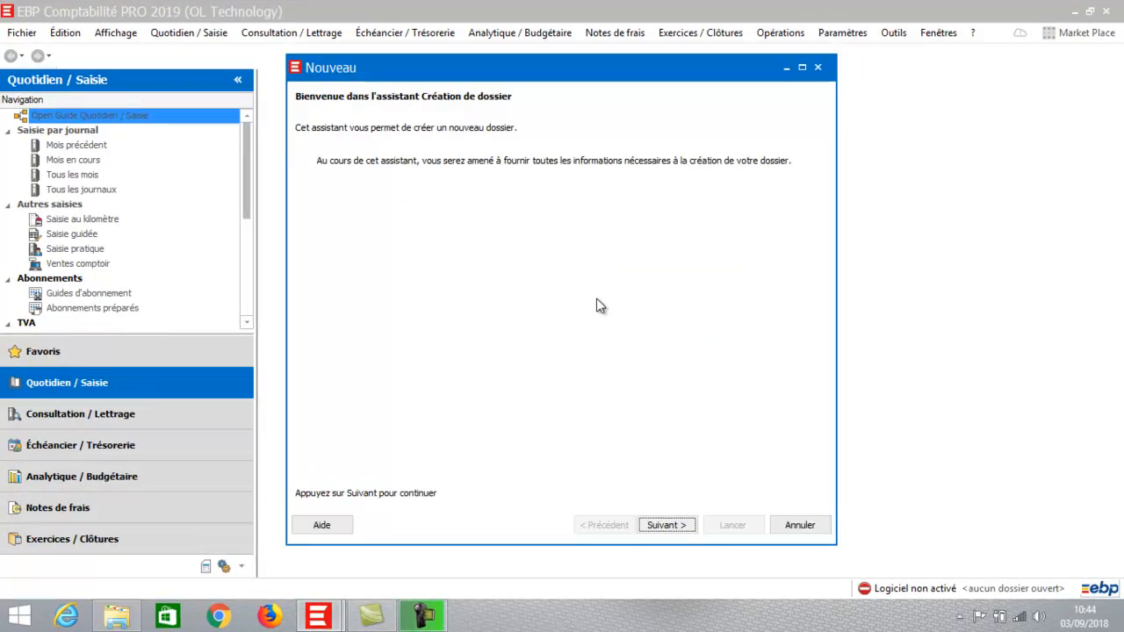
{"action": "left_click", "coordinate": [662, 527]}
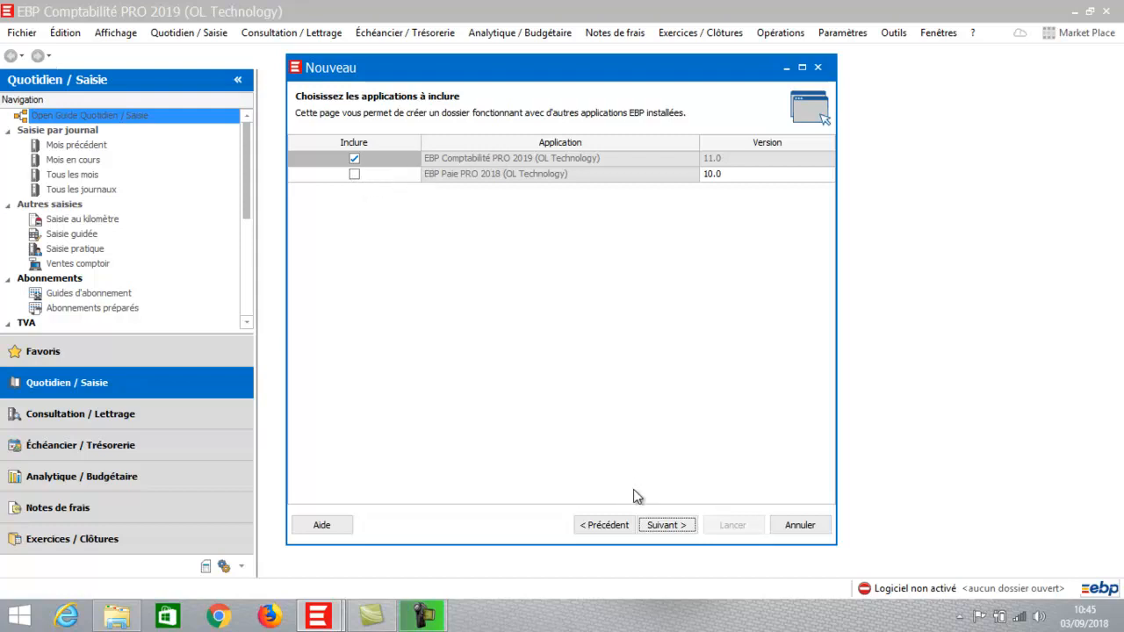
- Keep only accounting with client-server setup, and name the folder 'FORMATION EBP COMPTA 2019'
{"action": "left_click", "coordinate": [666, 525]}
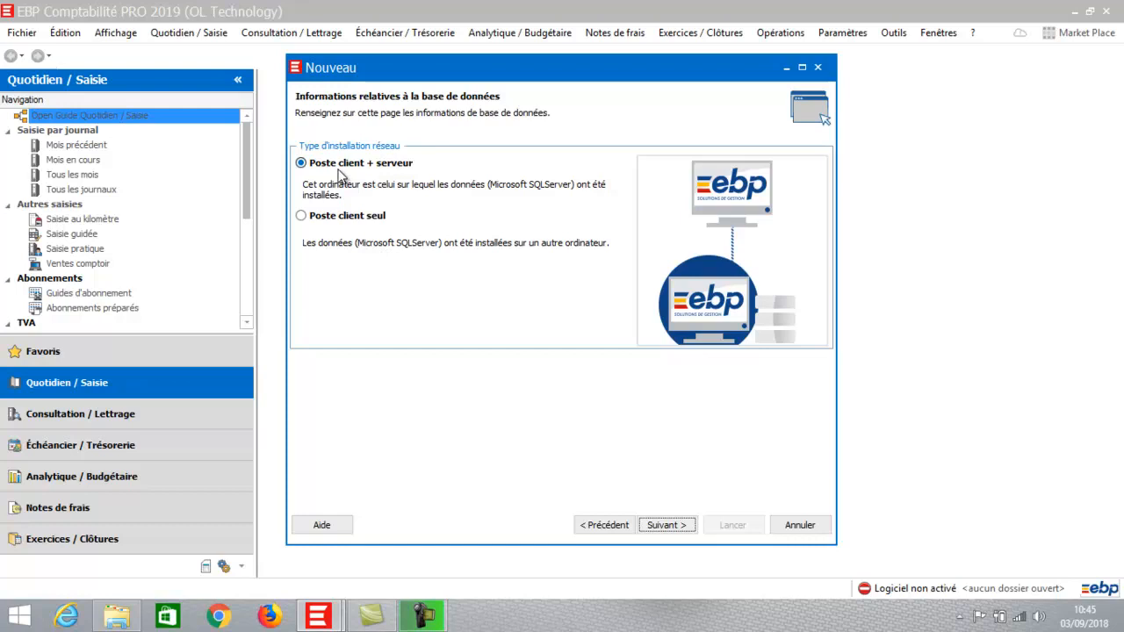
{"action": "left_click", "coordinate": [666, 525]}
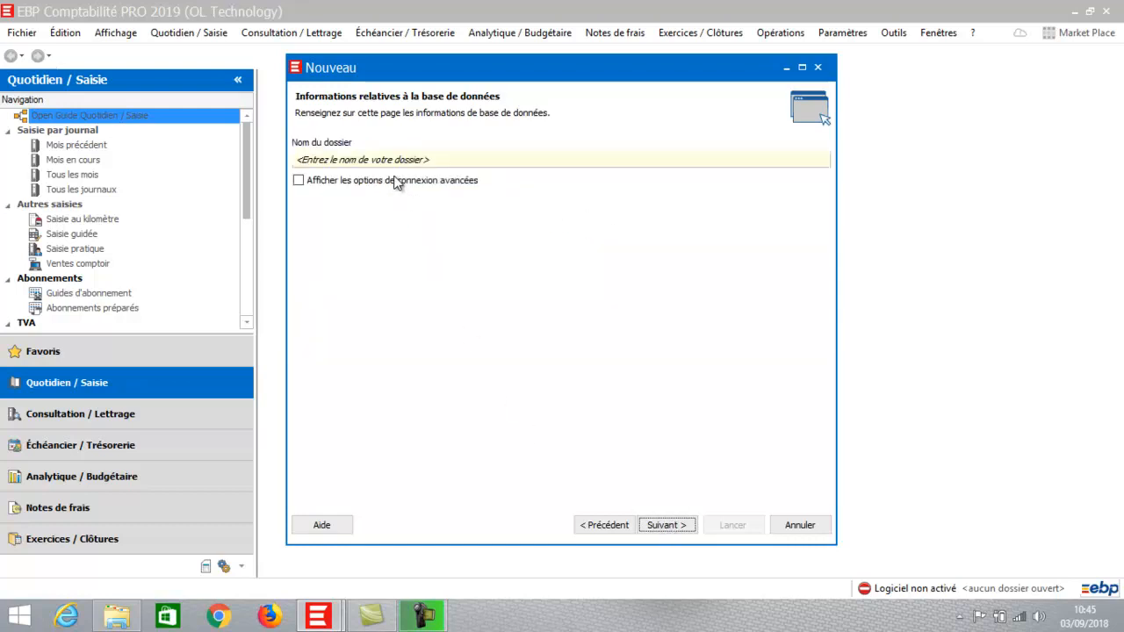
{"action": "left_click", "coordinate": [400, 160]}
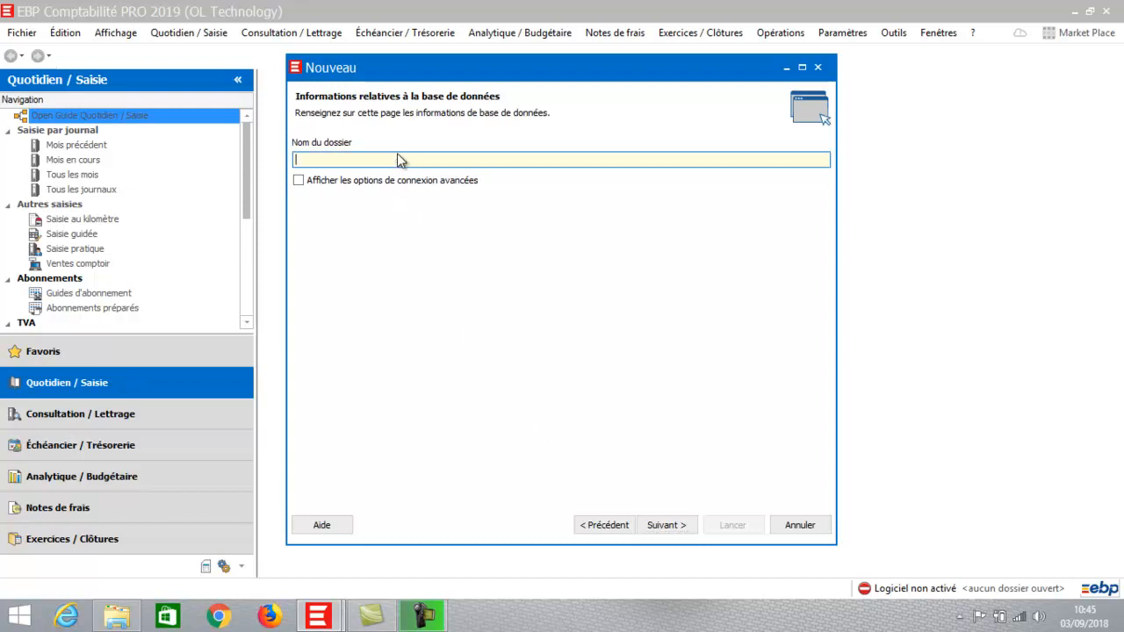
{"action": "type", "text": "FORMATION EBP COMPTA 201"}
{"action": "left_click", "coordinate": [673, 526]}
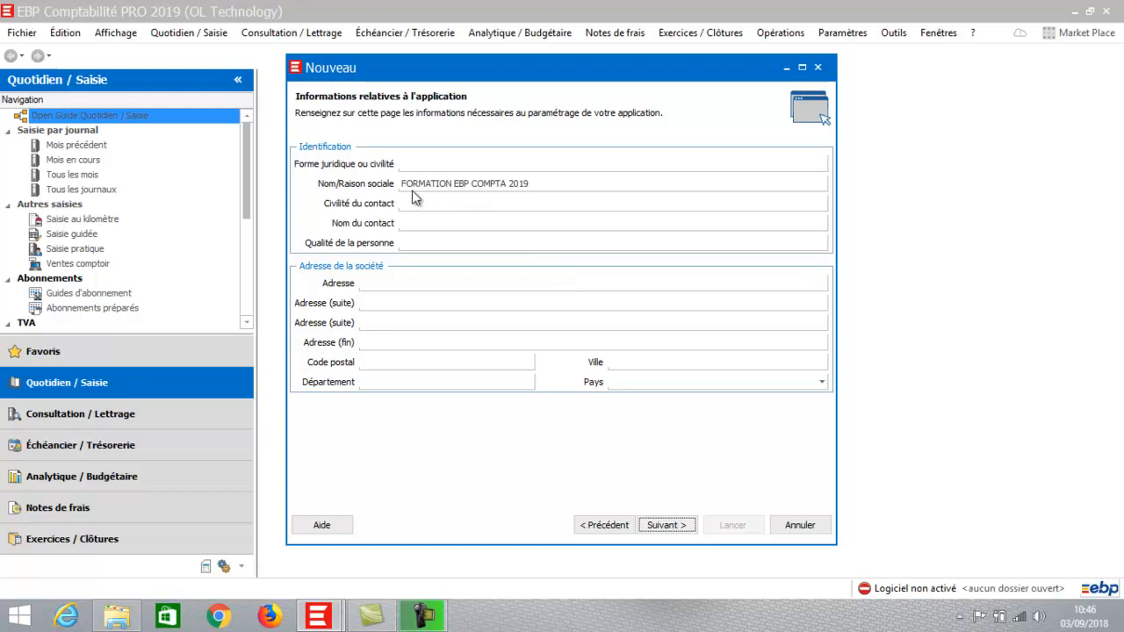
- Enter the company's street address and postcode 31000, letting the city fill as TOULOUSE
{"action": "left_click", "coordinate": [385, 282]}
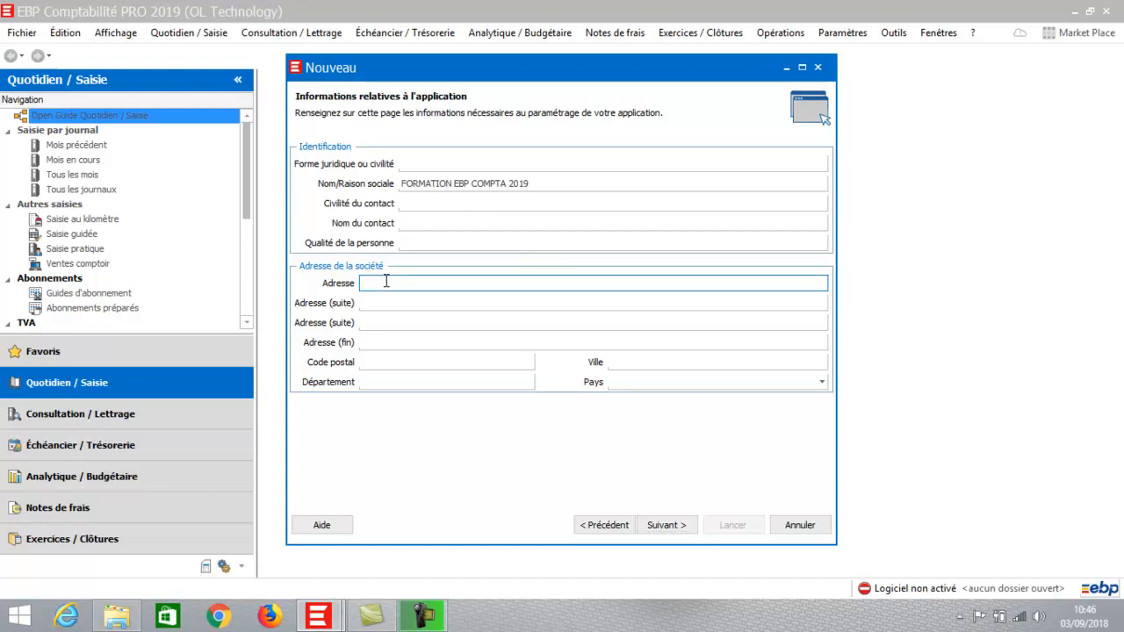
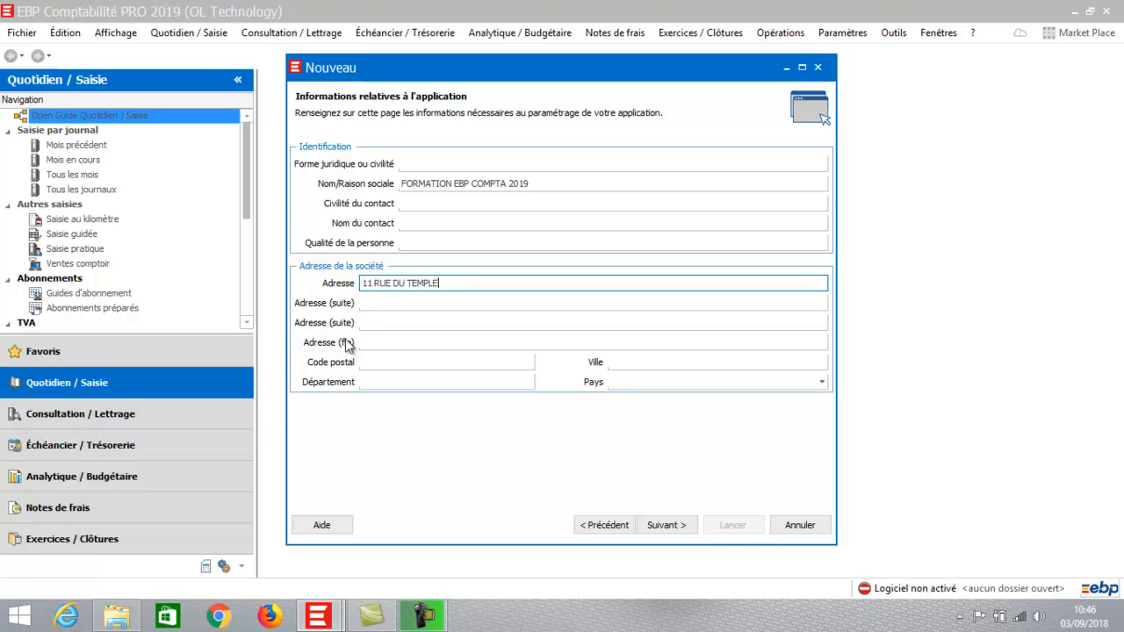
{"action": "left_click", "coordinate": [375, 363]}
{"action": "type", "text": "31000"}
{"action": "key", "text": "Tab"}
{"action": "key", "text": "Tab"}
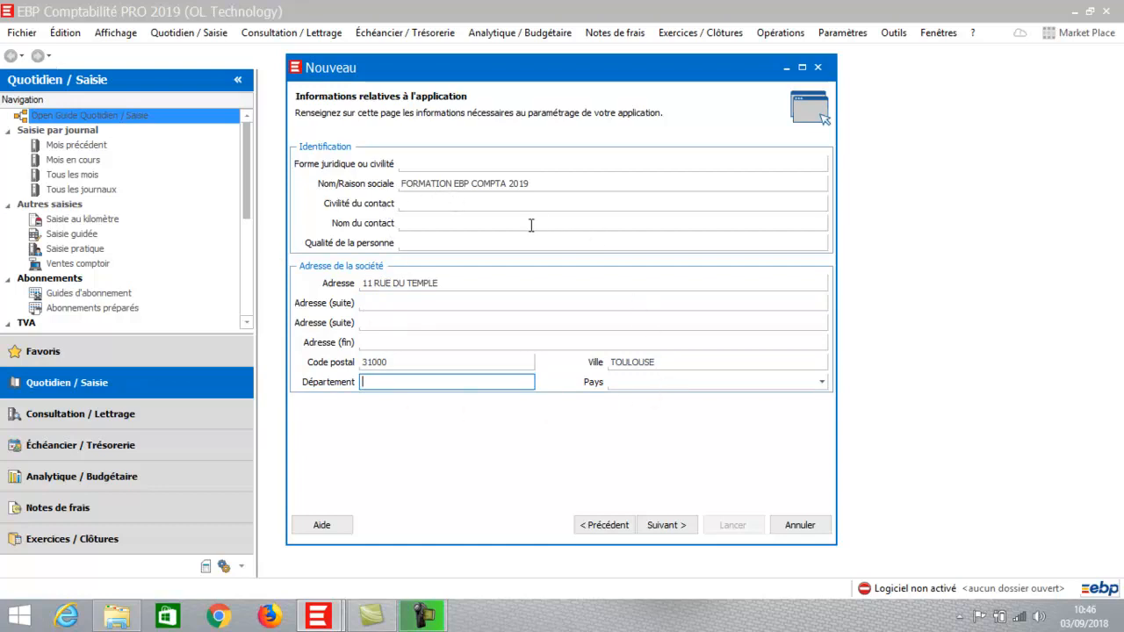
{"action": "left_click", "coordinate": [667, 525]}
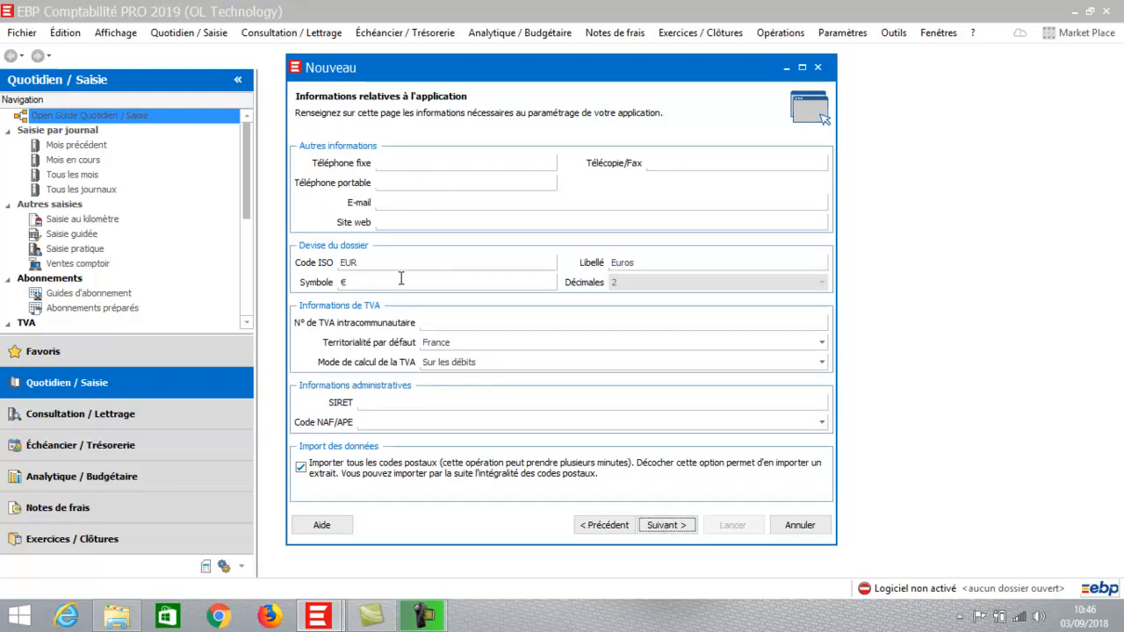
- Set the VAT calculation mode to 'Sur les débits'
{"action": "left_click", "coordinate": [433, 322]}
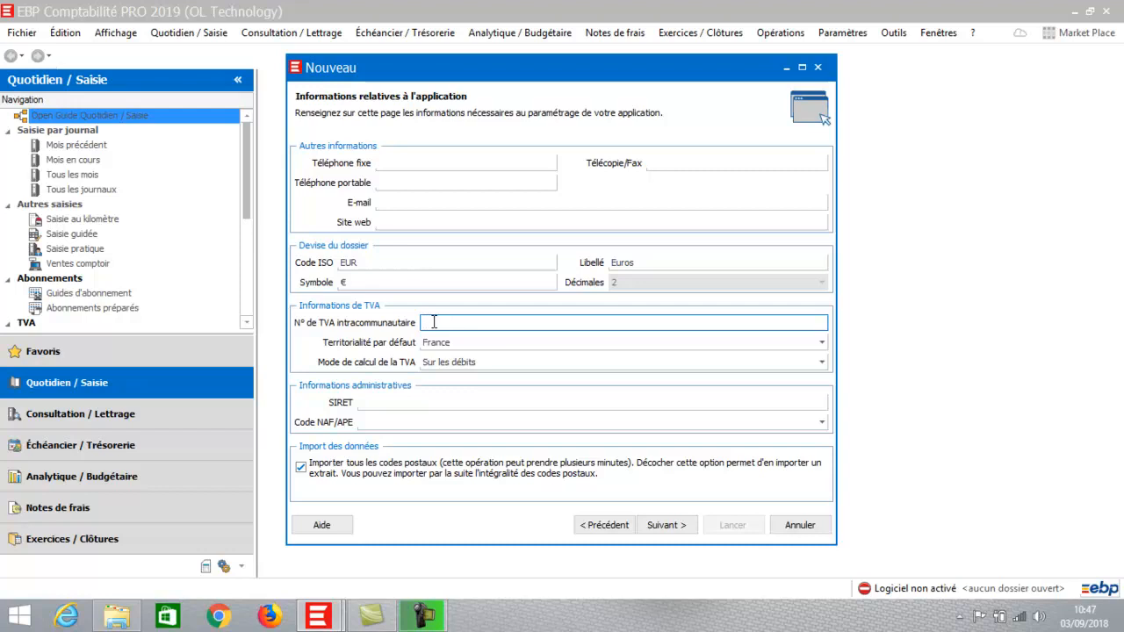
{"action": "left_click", "coordinate": [439, 370]}
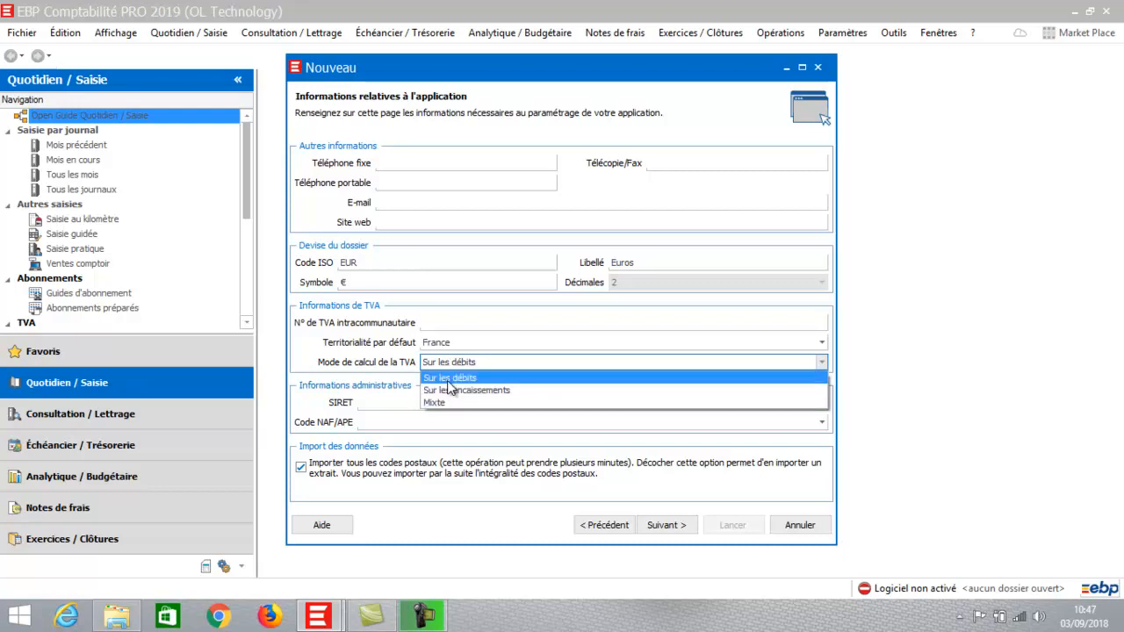
{"action": "left_click", "coordinate": [447, 381]}
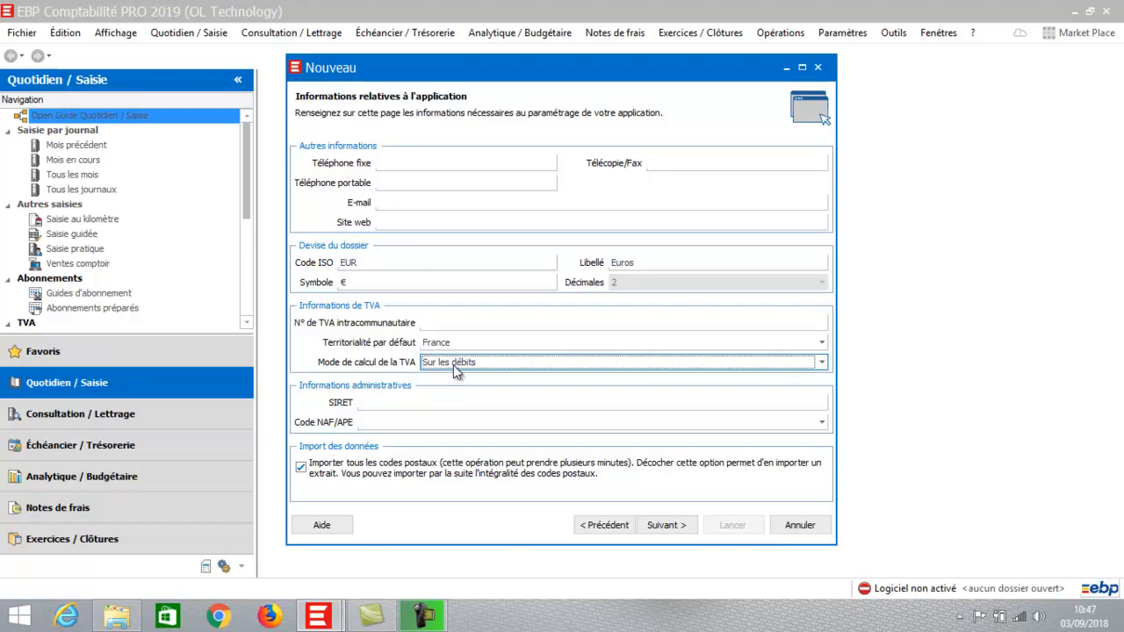
{"action": "left_click", "coordinate": [453, 363]}
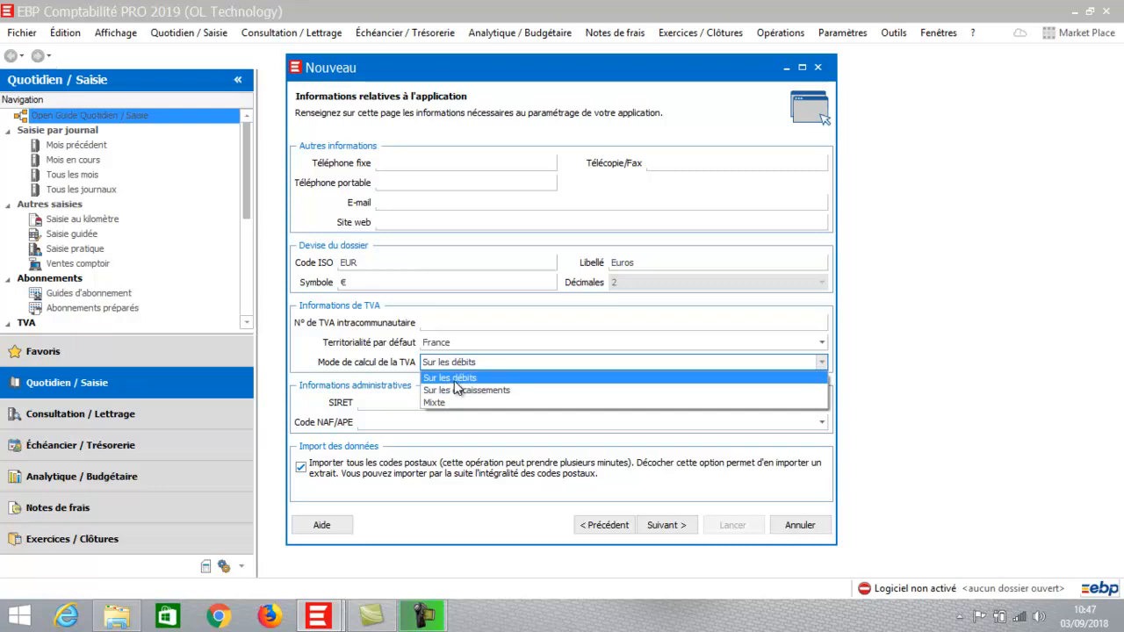
{"action": "left_click", "coordinate": [454, 379]}
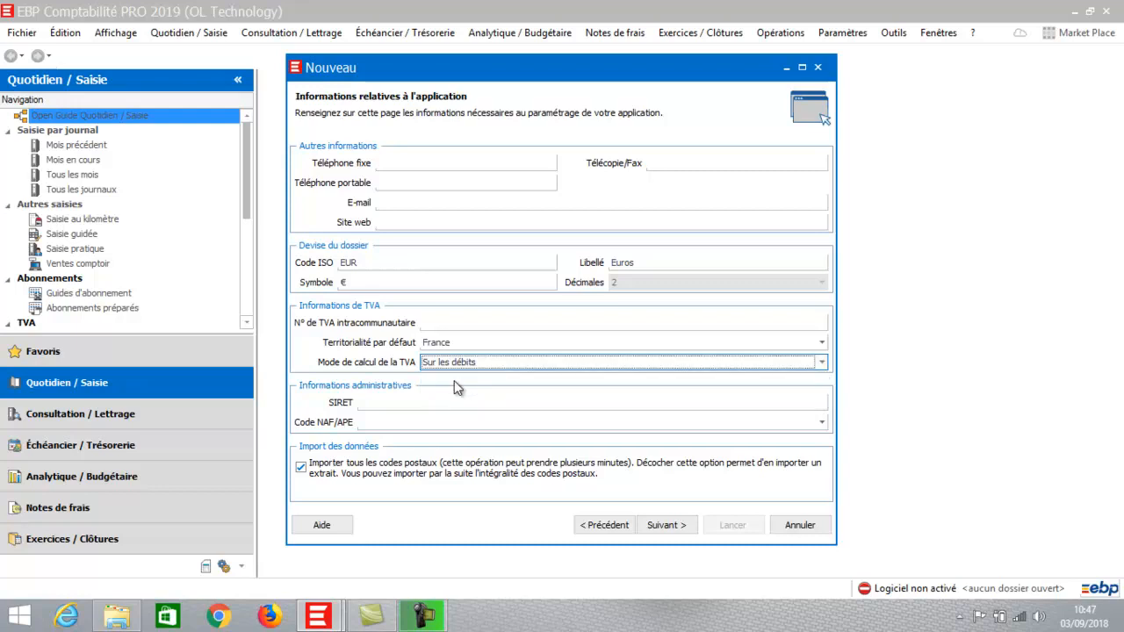
- Untick 'Importer tous les codes postaux' and go on to the file options
{"action": "left_click", "coordinate": [374, 399]}
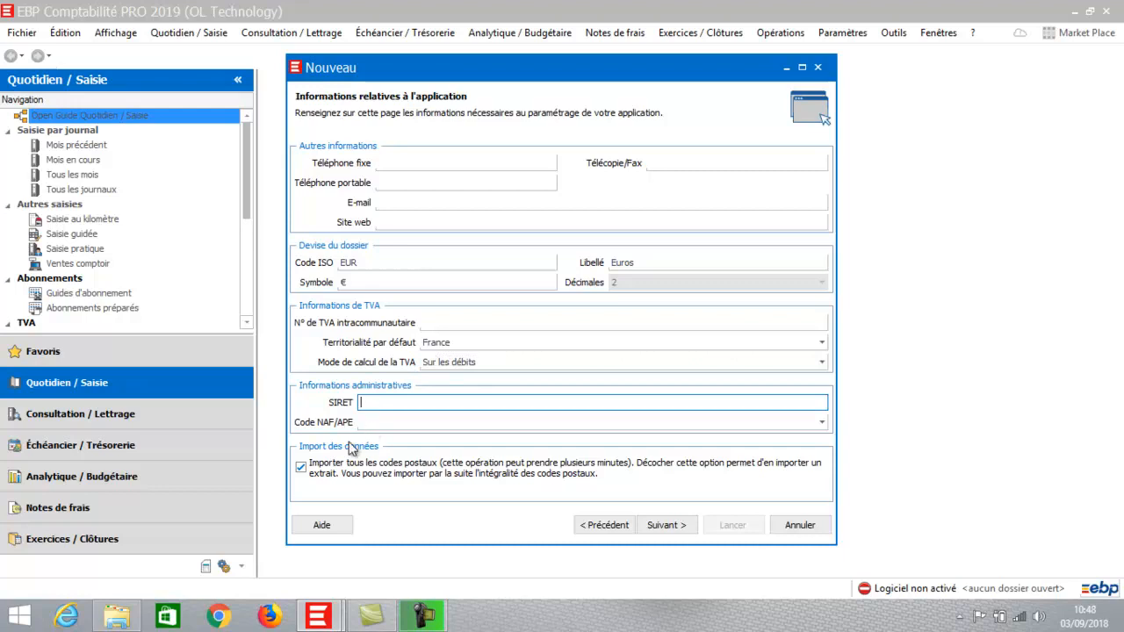
{"action": "left_click", "coordinate": [301, 468]}
{"action": "left_click", "coordinate": [301, 469]}
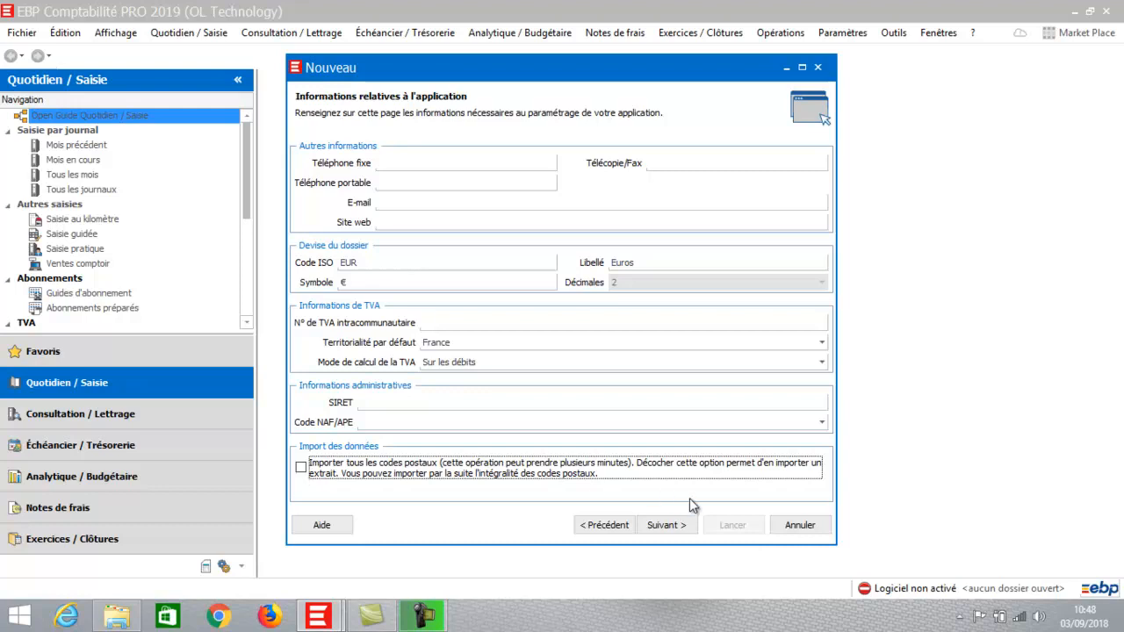
{"action": "left_click", "coordinate": [667, 525]}
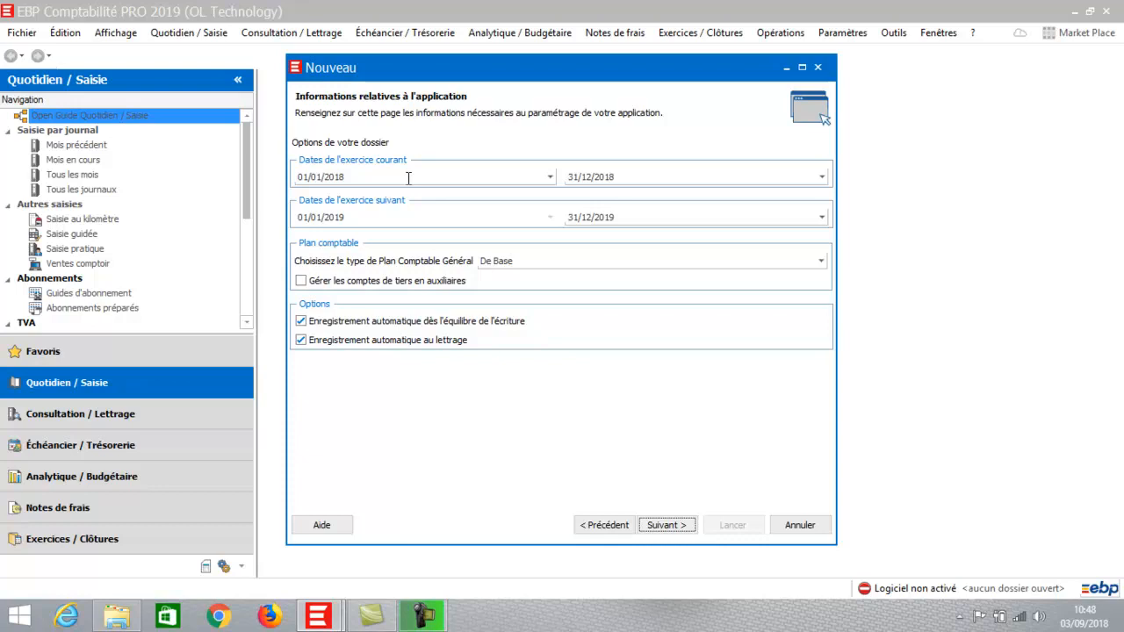
- Keep the 01/01/2018–31/12/2018 fiscal year and tick 'Gérer les comptes de tiers en auxiliaires'
{"action": "left_click", "coordinate": [349, 176]}
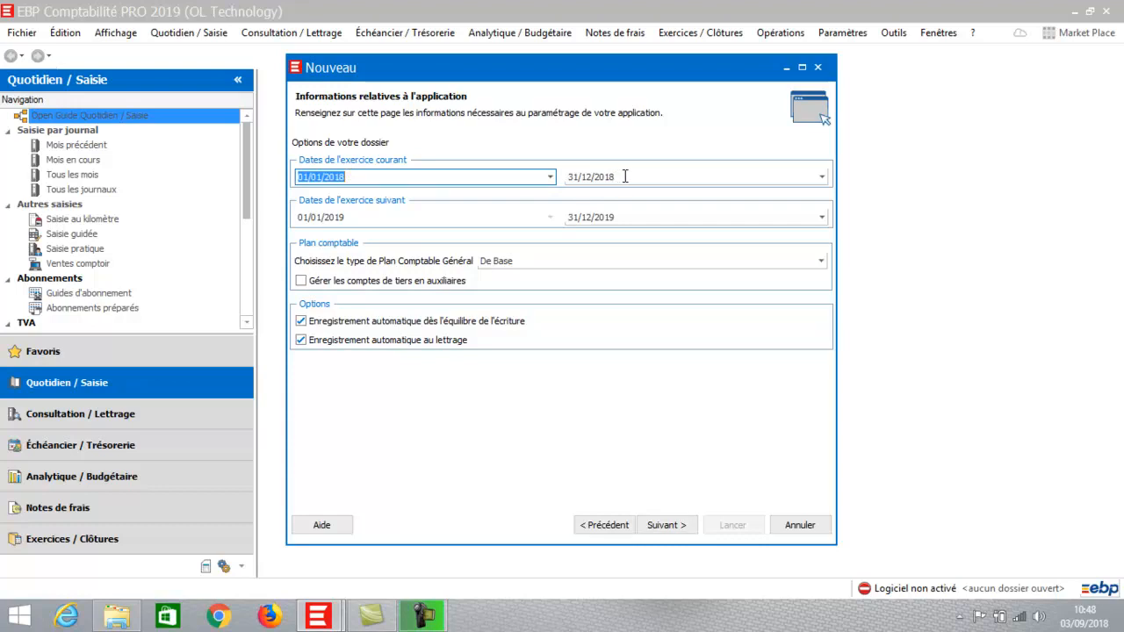
{"action": "left_click", "coordinate": [436, 176]}
{"action": "left_click", "coordinate": [302, 281]}
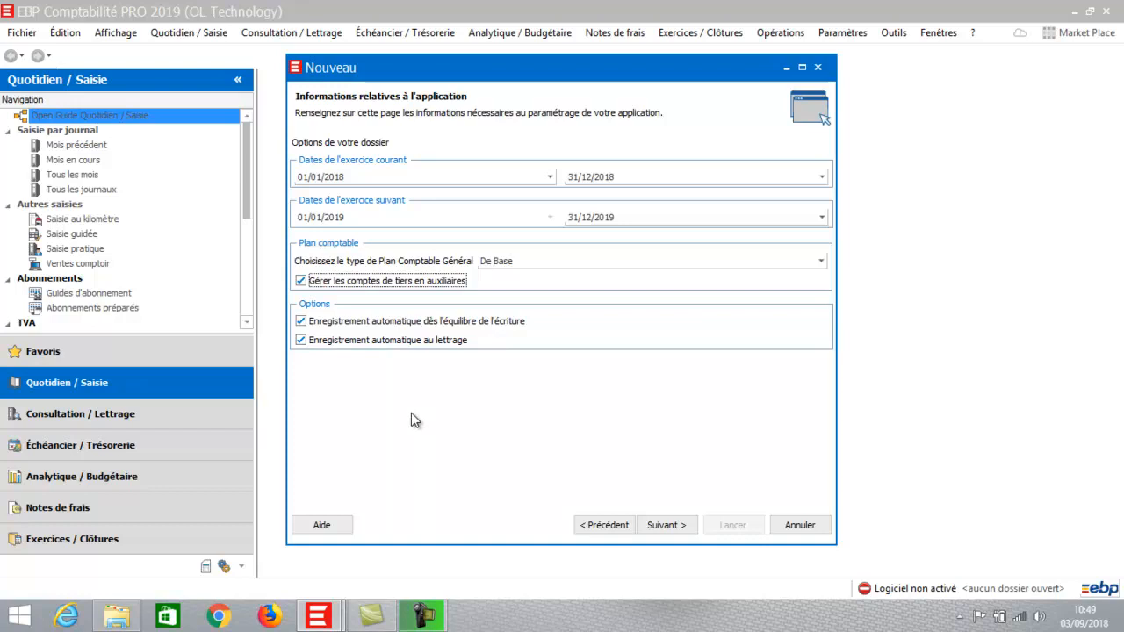
{"action": "left_click", "coordinate": [680, 530]}
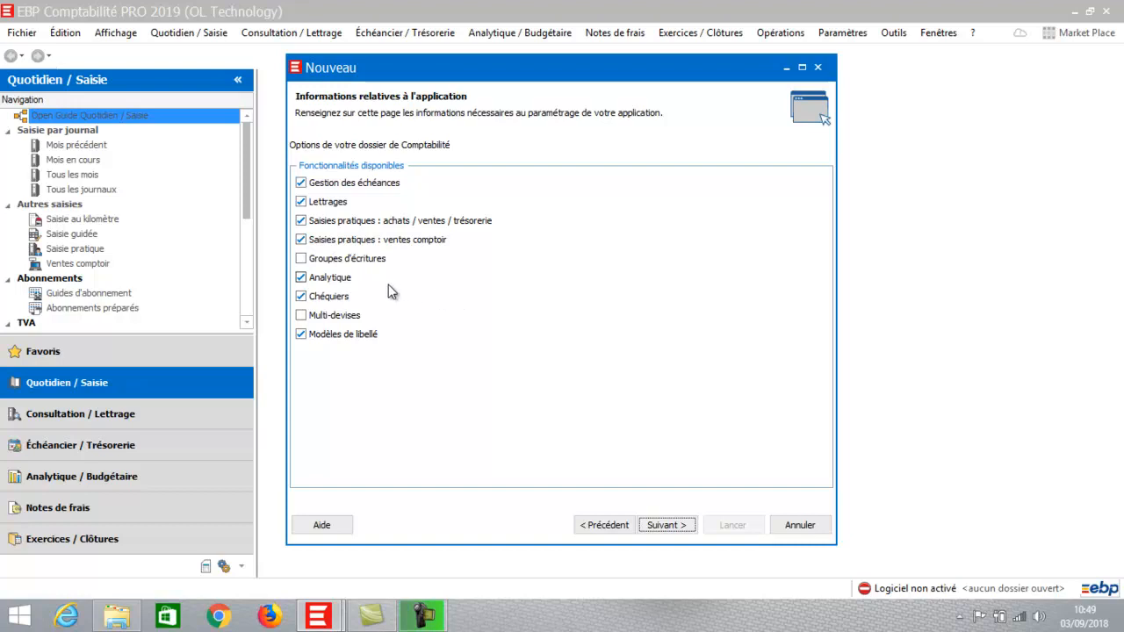
- Untick the Analytique and Chéquiers features, then proceed to the settings summary
{"action": "left_click", "coordinate": [305, 280]}
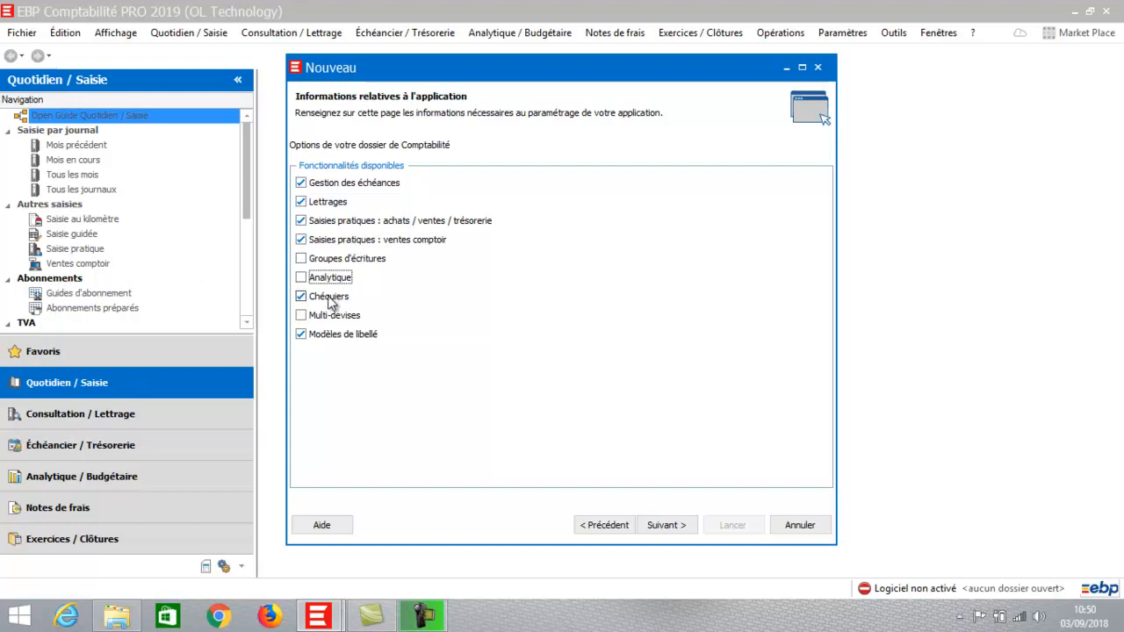
{"action": "left_click", "coordinate": [329, 298]}
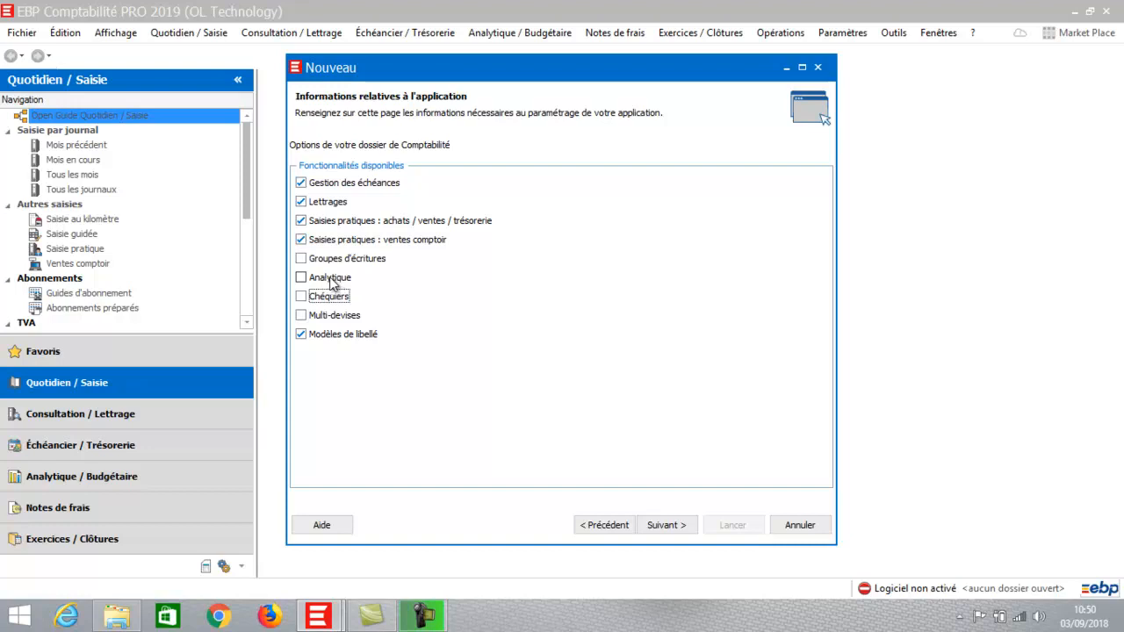
{"action": "left_click", "coordinate": [666, 525]}
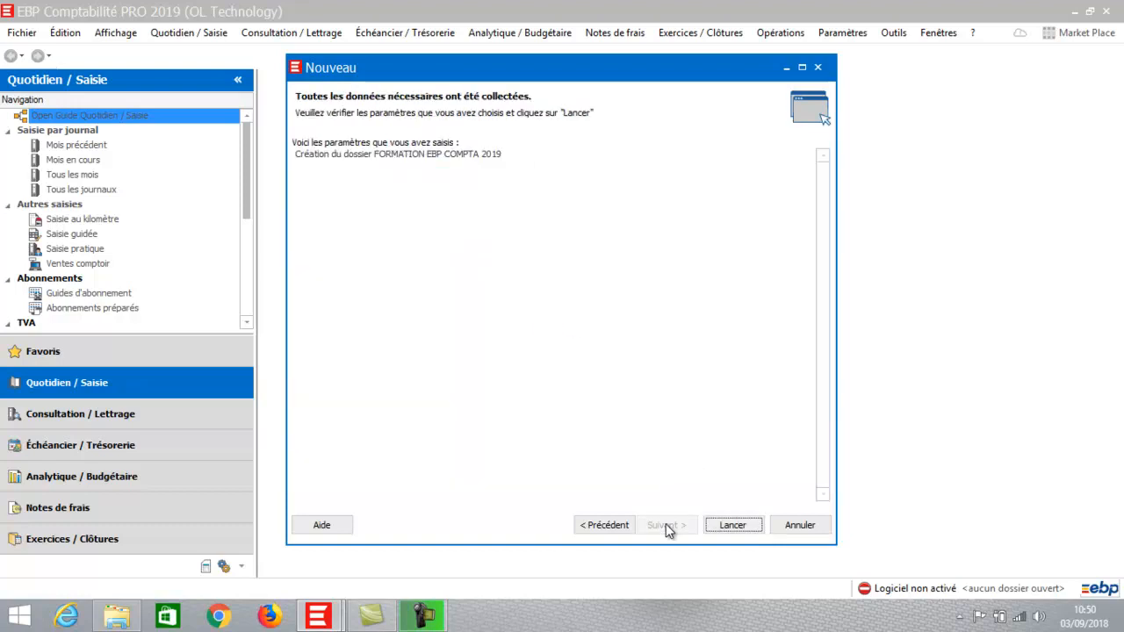
- Launch creation of FORMATION EBP COMPTA 2019 and choose 'Utiliser mon dossier créé'
{"action": "left_click", "coordinate": [730, 525]}
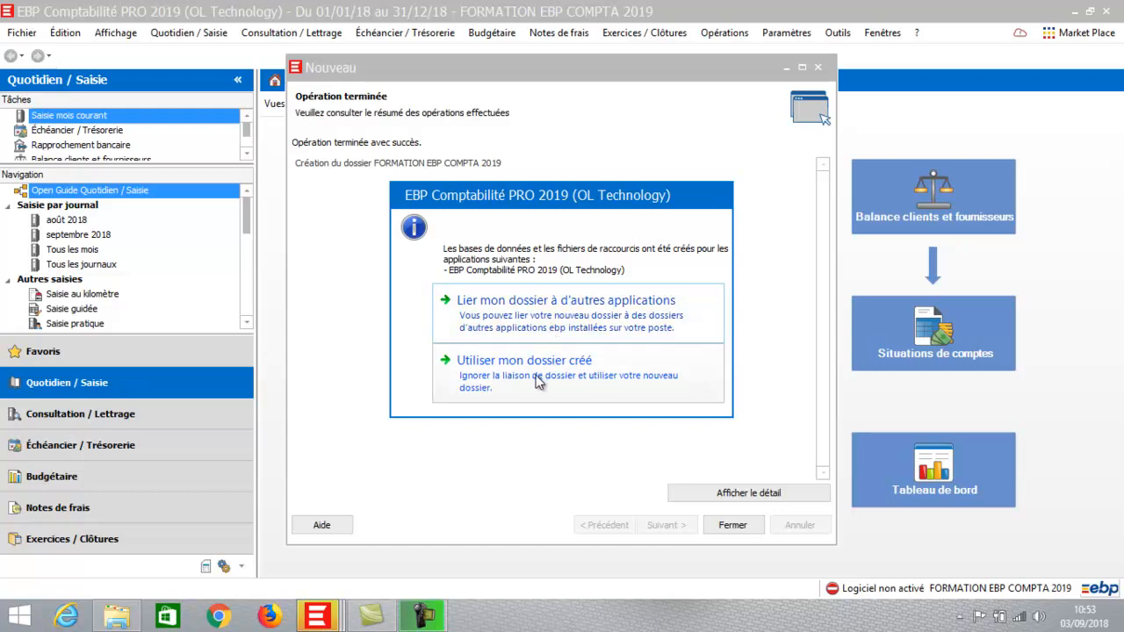
{"action": "left_click", "coordinate": [509, 374]}
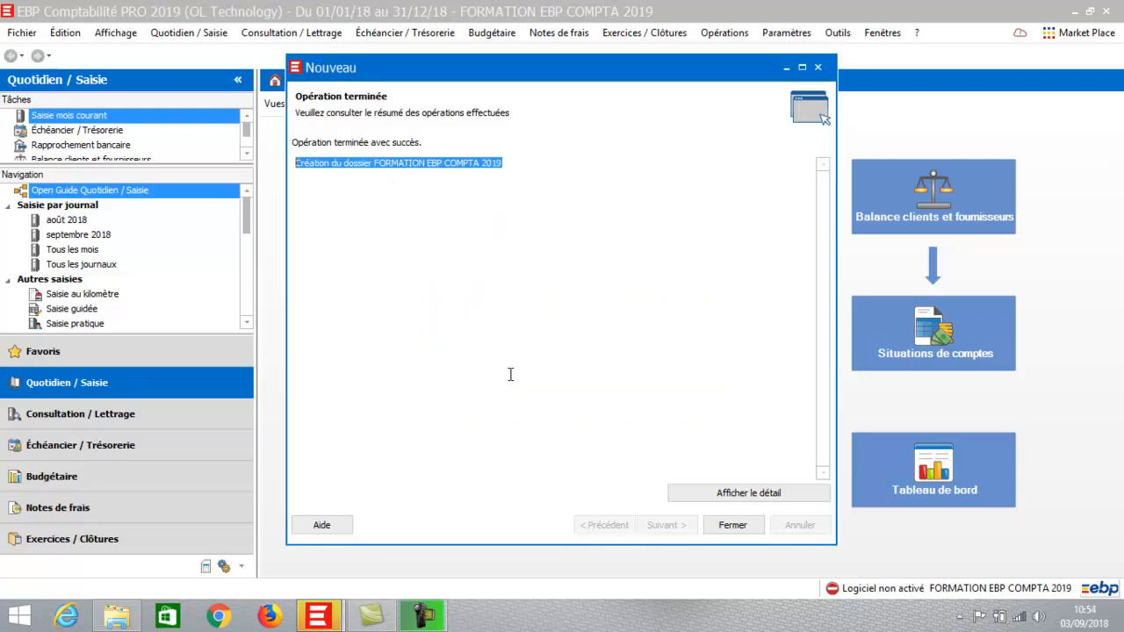
- Close the Nouveau wizard to reveal the FORMATION EBP COMPTA 2019 start screen
{"action": "left_click", "coordinate": [732, 525]}
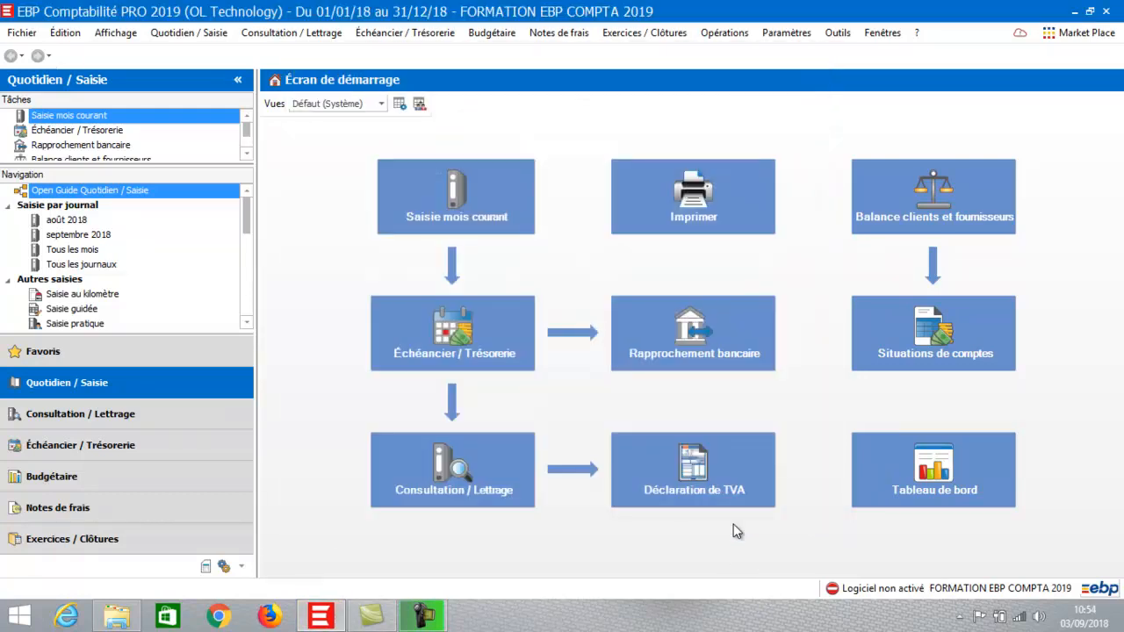